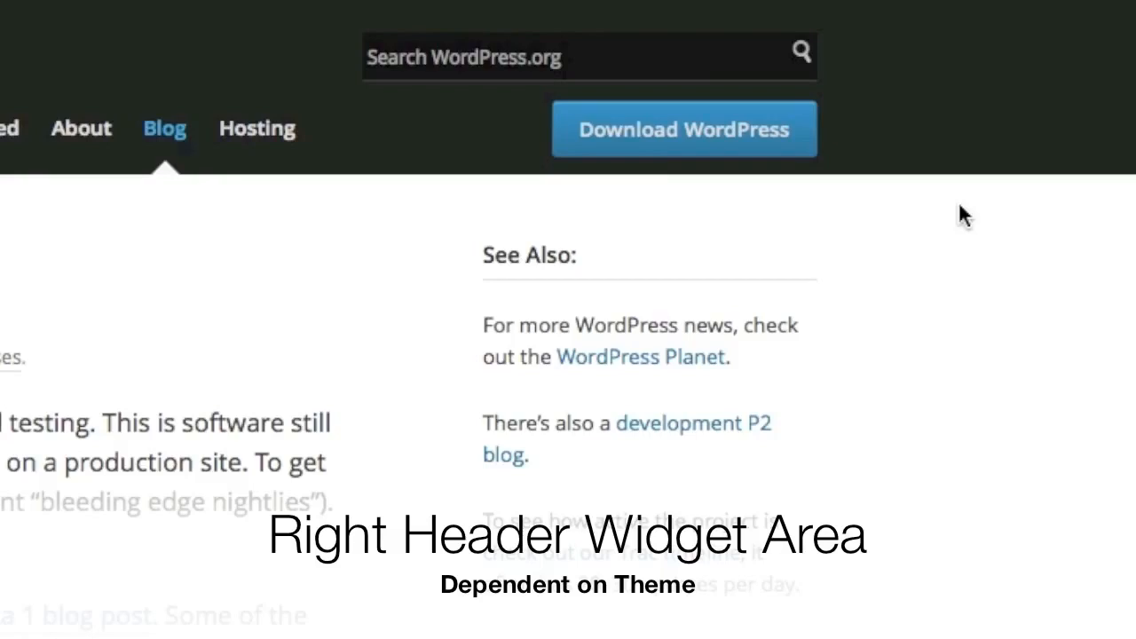
left_click(736, 53)
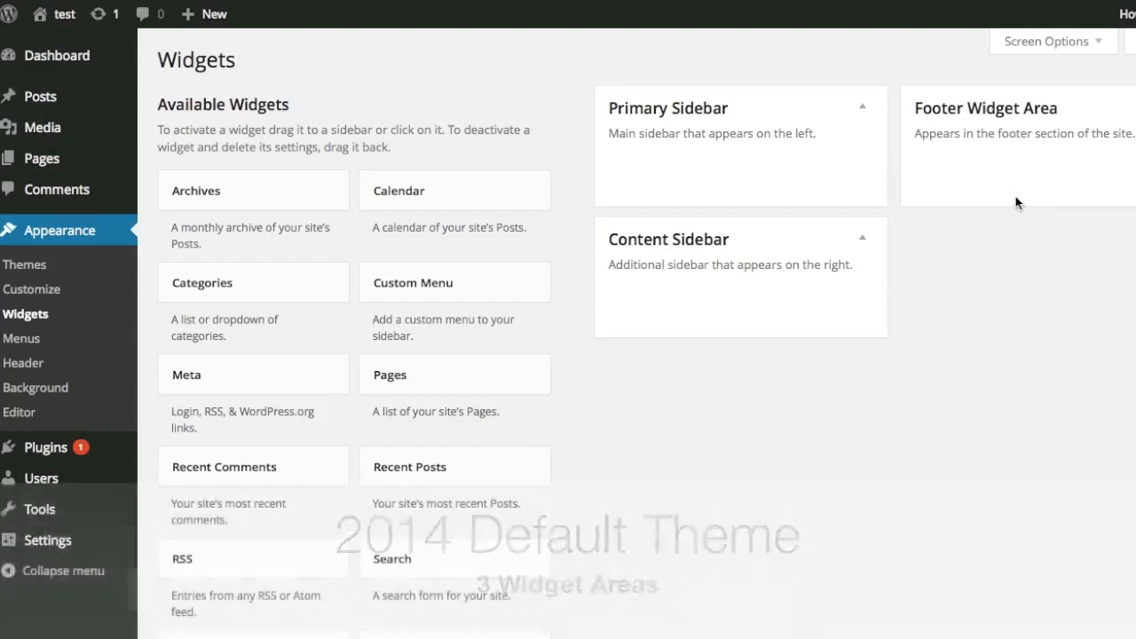
- Add a Search widget to the Primary Sidebar, title it "Search:" and save it
scroll(1015, 196, "down", 4)
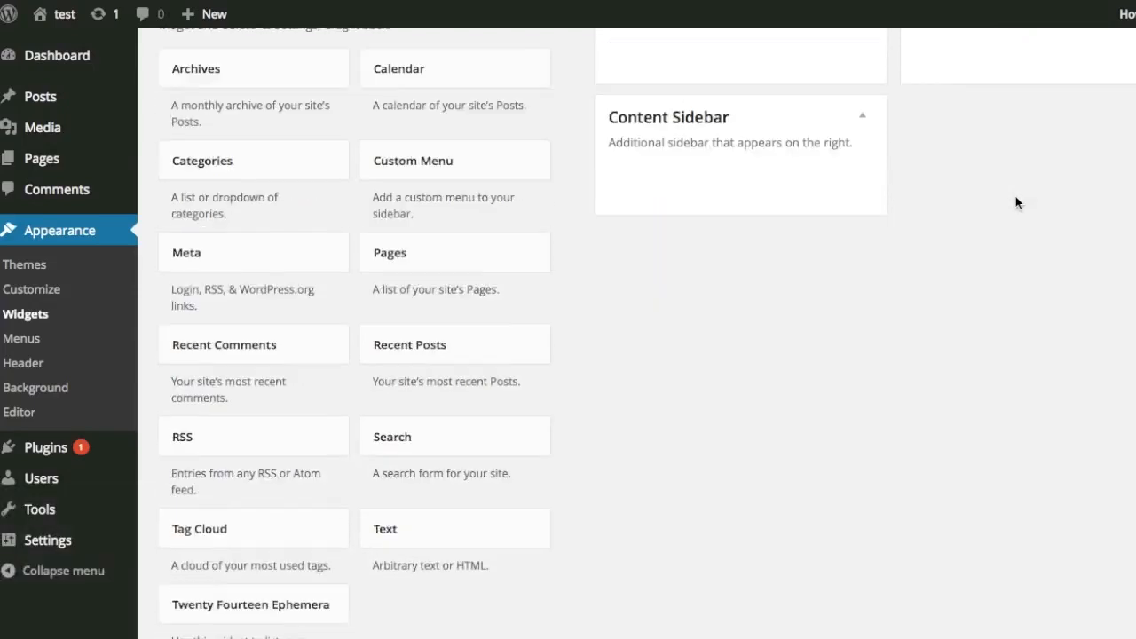
scroll(582, 297, "up", 3)
scroll(582, 297, "down", 4)
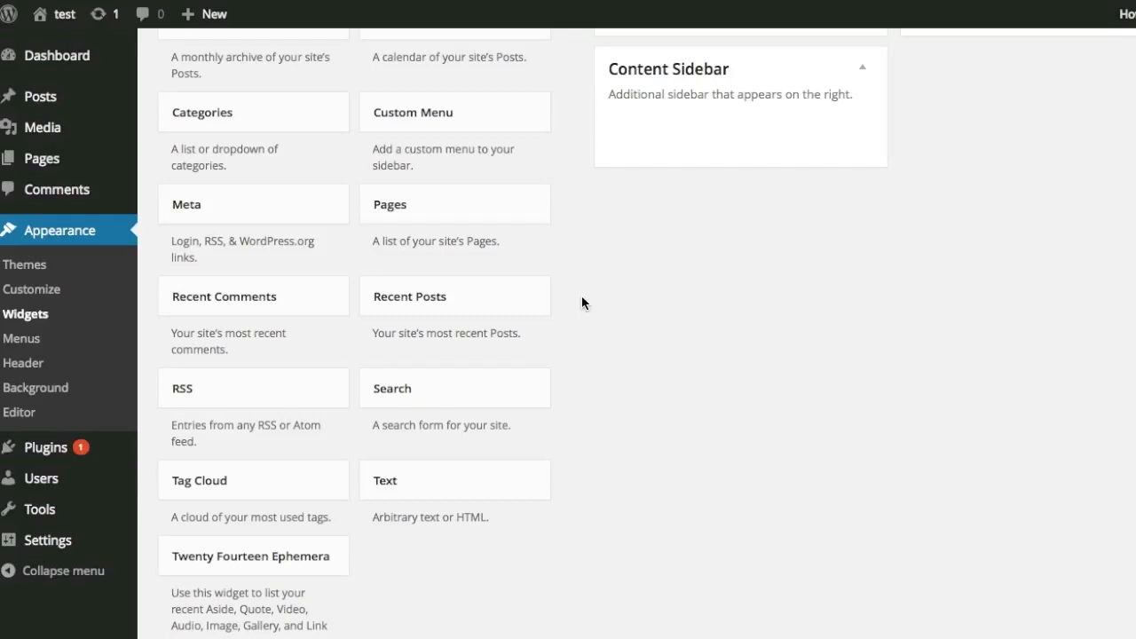
scroll(582, 297, "up", 2)
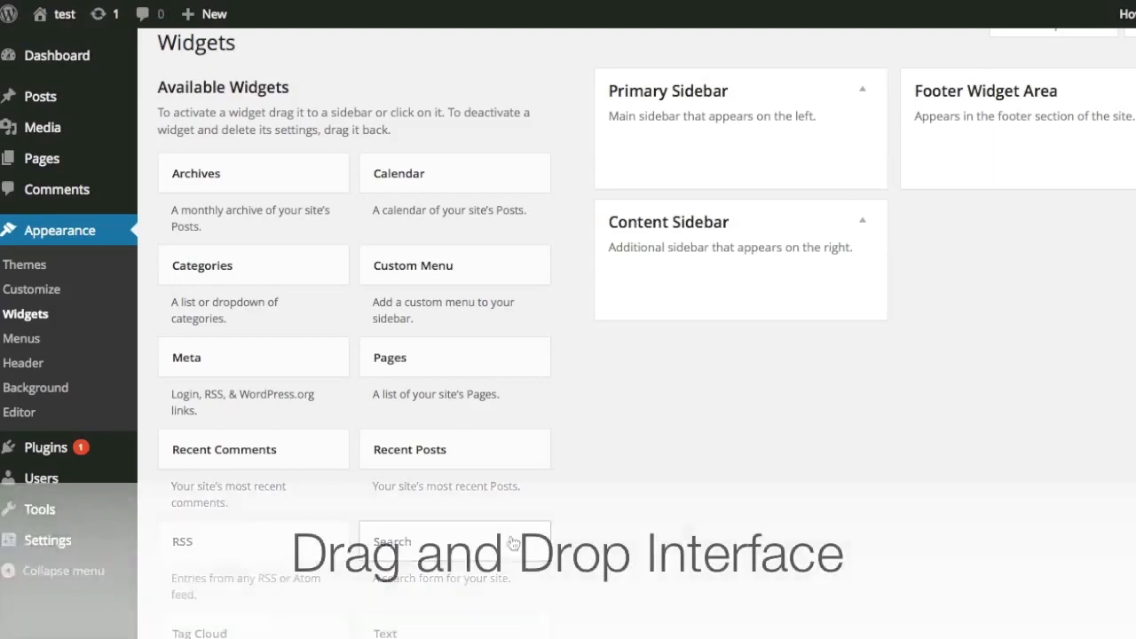
left_click_drag(512, 542, 761, 168)
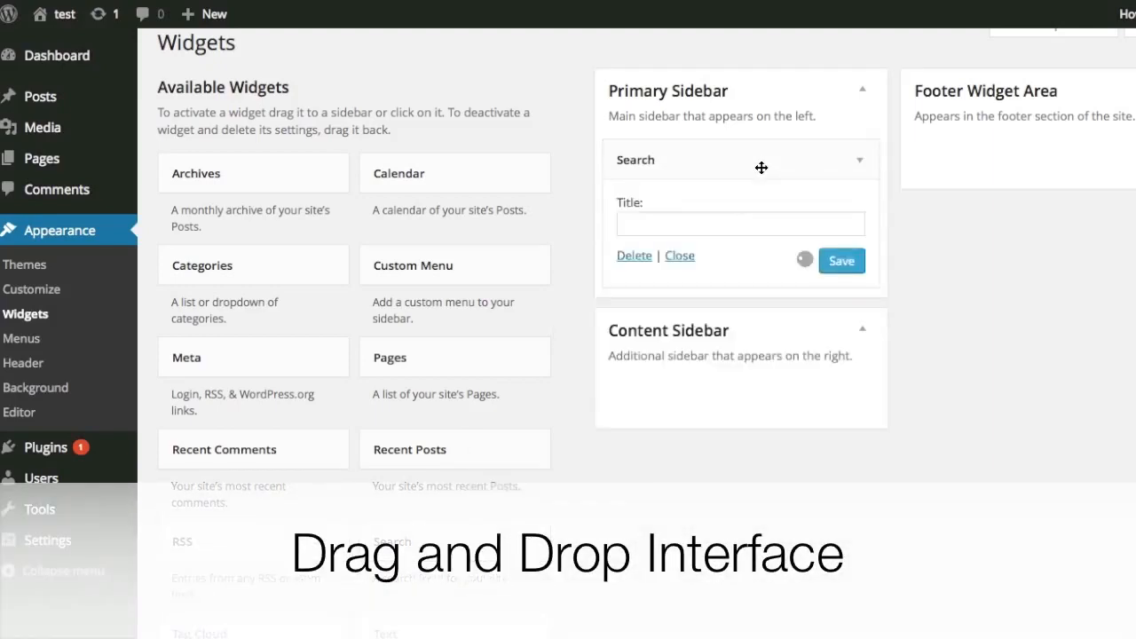
left_click(789, 227)
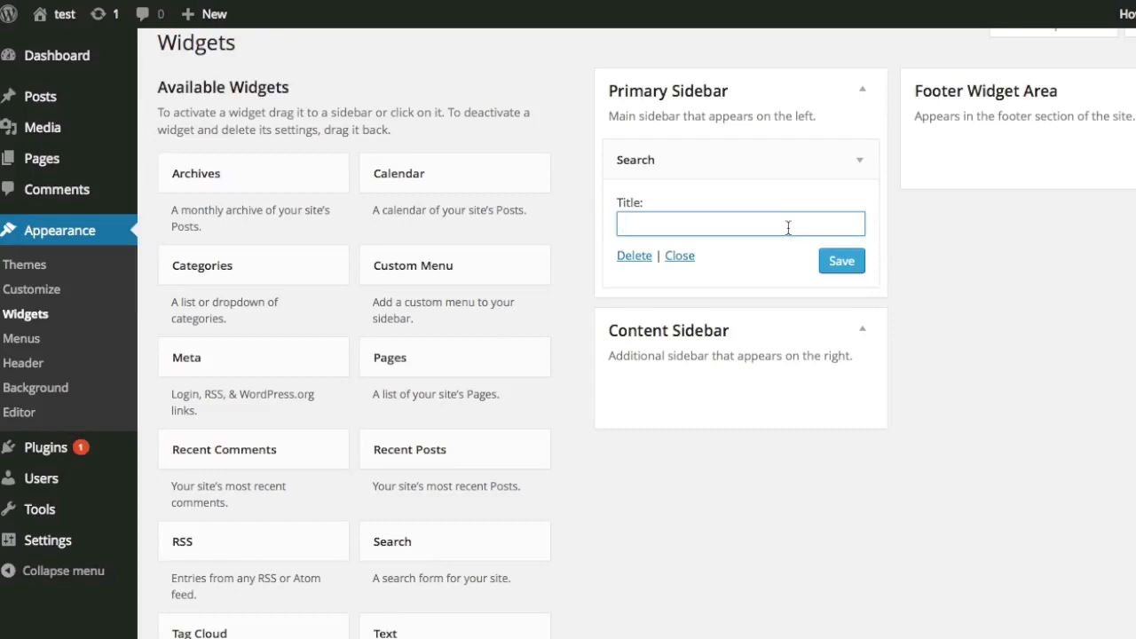
type("Search:")
left_click(841, 261)
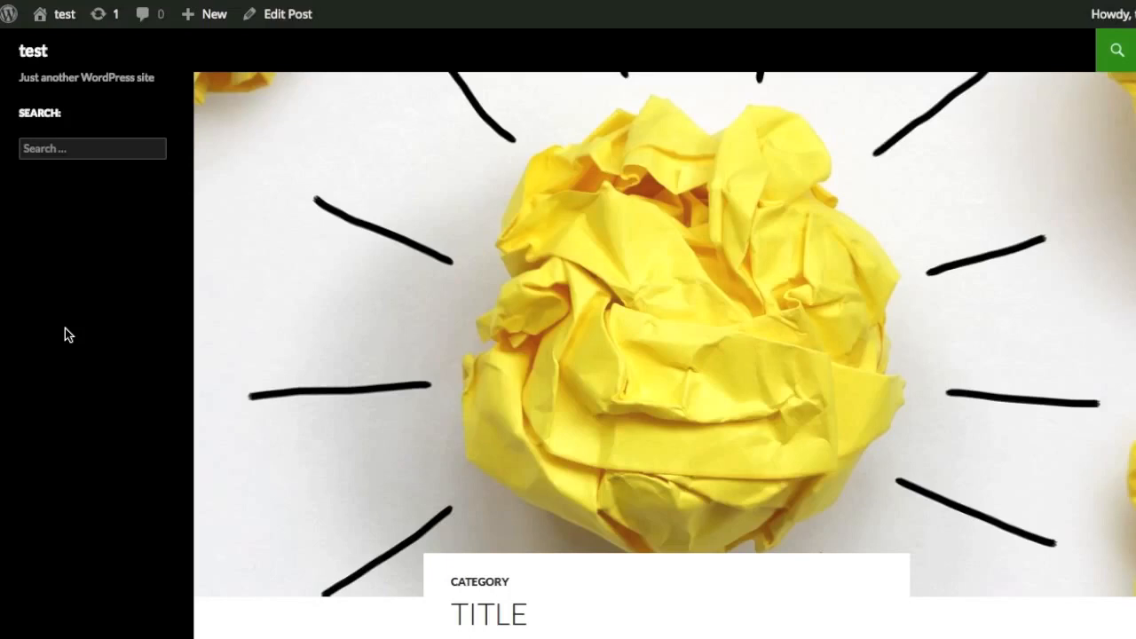
- Check the Search widget on the site's post page and delete it from the Primary Sidebar
left_click(62, 147)
left_click_drag(67, 115, 18, 104)
left_click(76, 220)
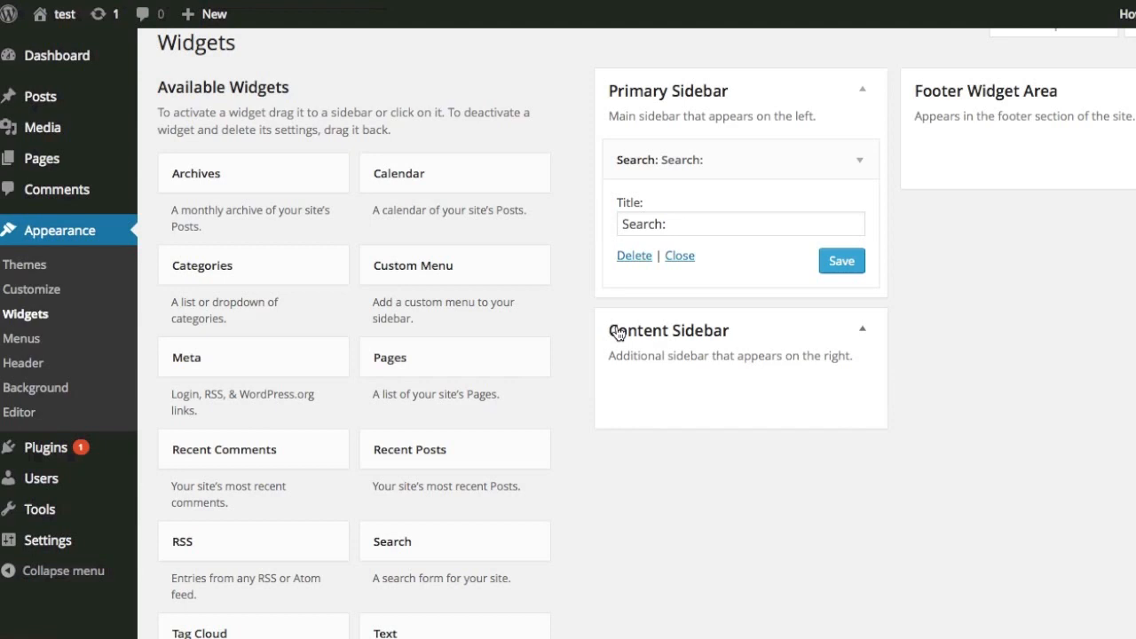
left_click(635, 258)
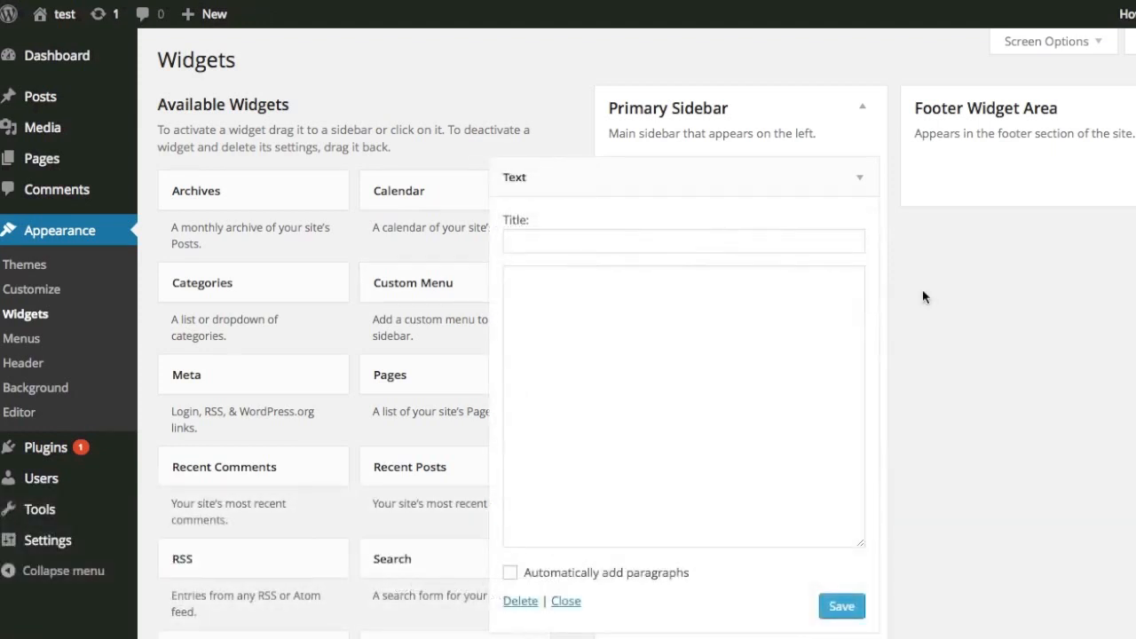
left_click(822, 241)
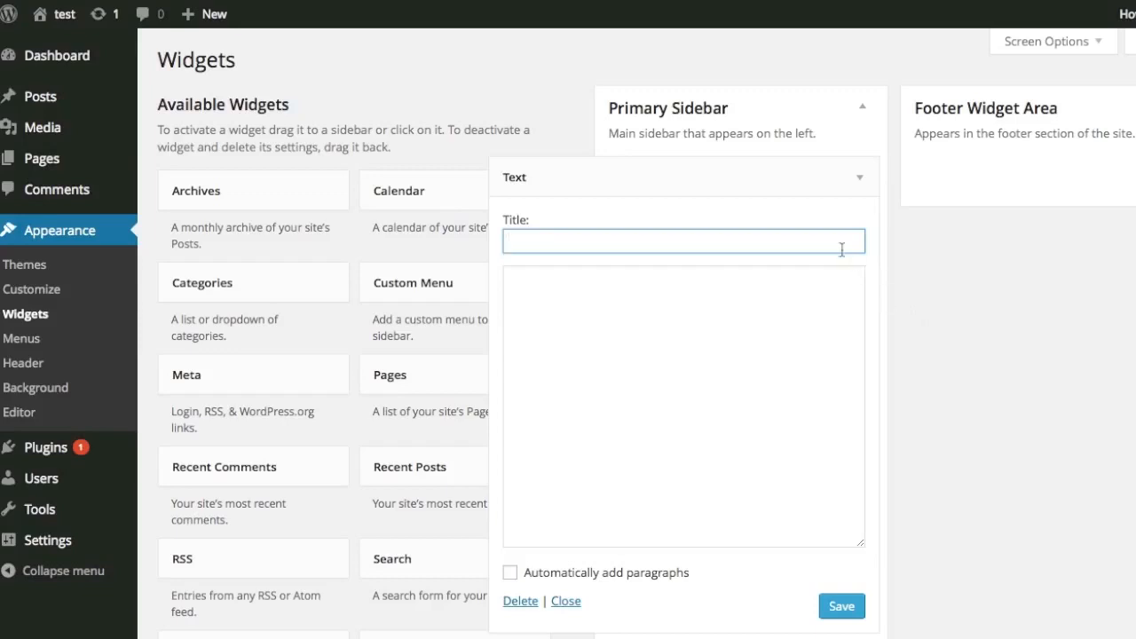
left_click(816, 380)
left_click(797, 244)
type("About Me:")
left_click(764, 336)
type("Lorem ipsum dolor sit amet, consectetur adipisicing elit, sed do eiusmod tempor incididunt ut labore et dolore magna aliqua. Ut enim ad minim veniam, quis nostrud exercitation ullamco laboris nisi ut aliquip ex ea commodo consequat. Duis aute irure dolor in reprehenderit in voluptate velit esse cillum dolore eu fugiat nulla pariatur. Excepteur sint occaecat cupidatat non proident, sunt in culpa qui officia deserunt mollit anim id est laborum. <br> <a href=\"http://test.com\">Read more about me→</a>")
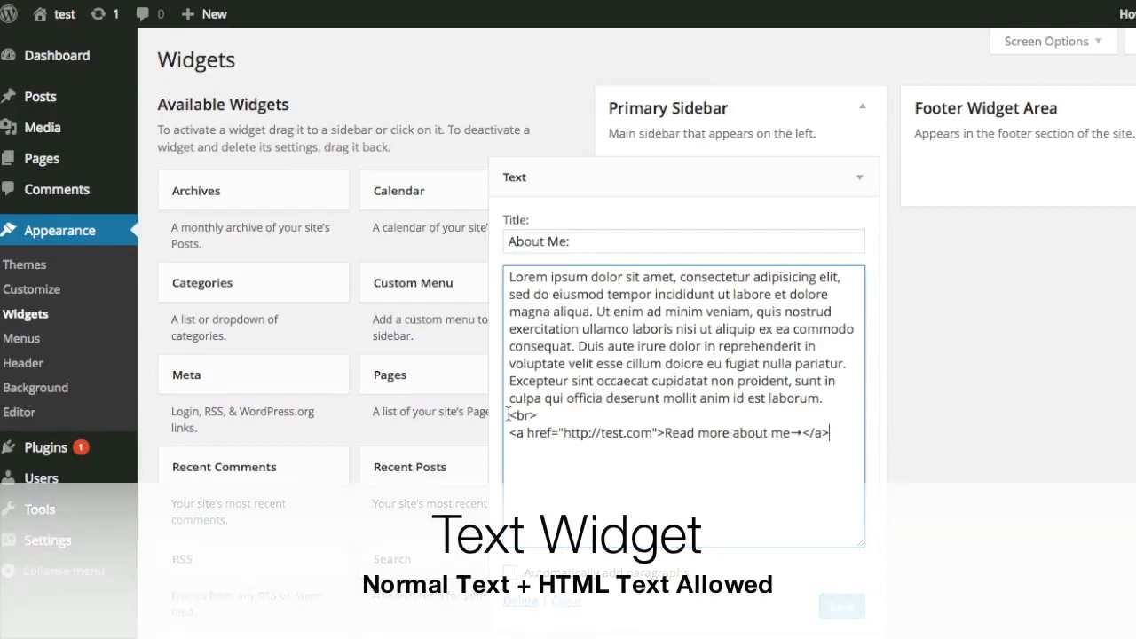
left_click_drag(510, 415, 770, 455)
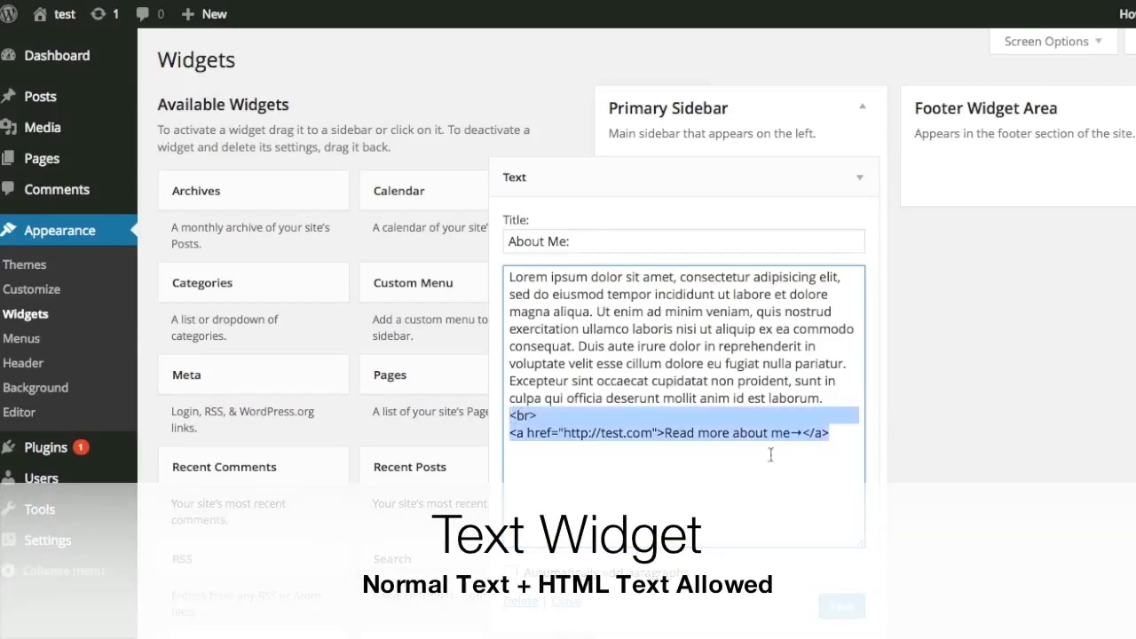
left_click(834, 460)
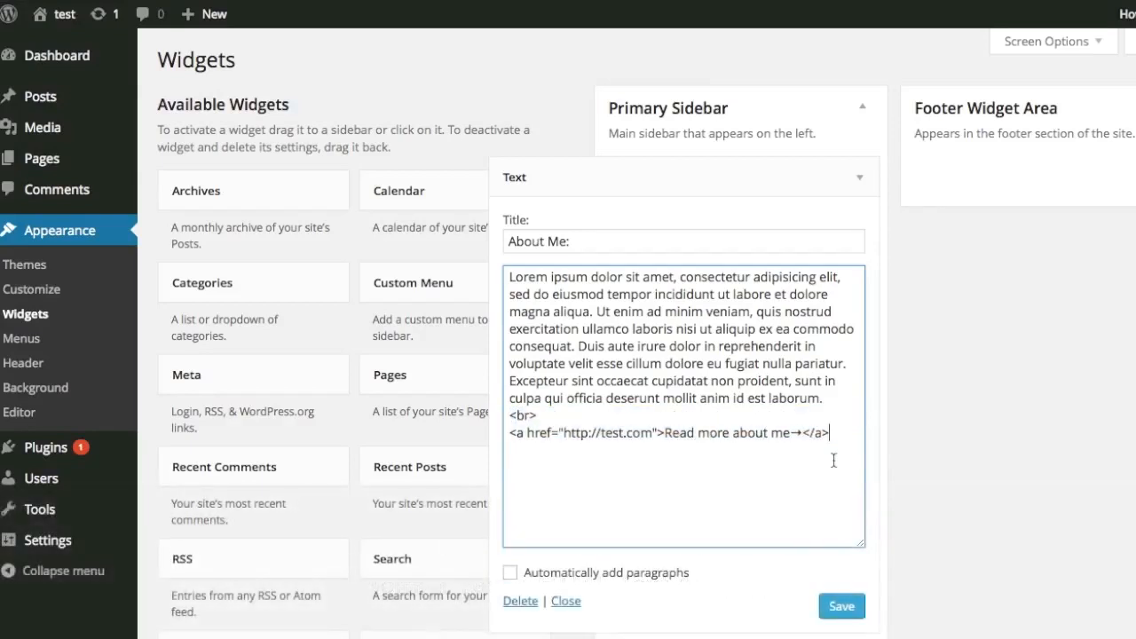
left_click(856, 619)
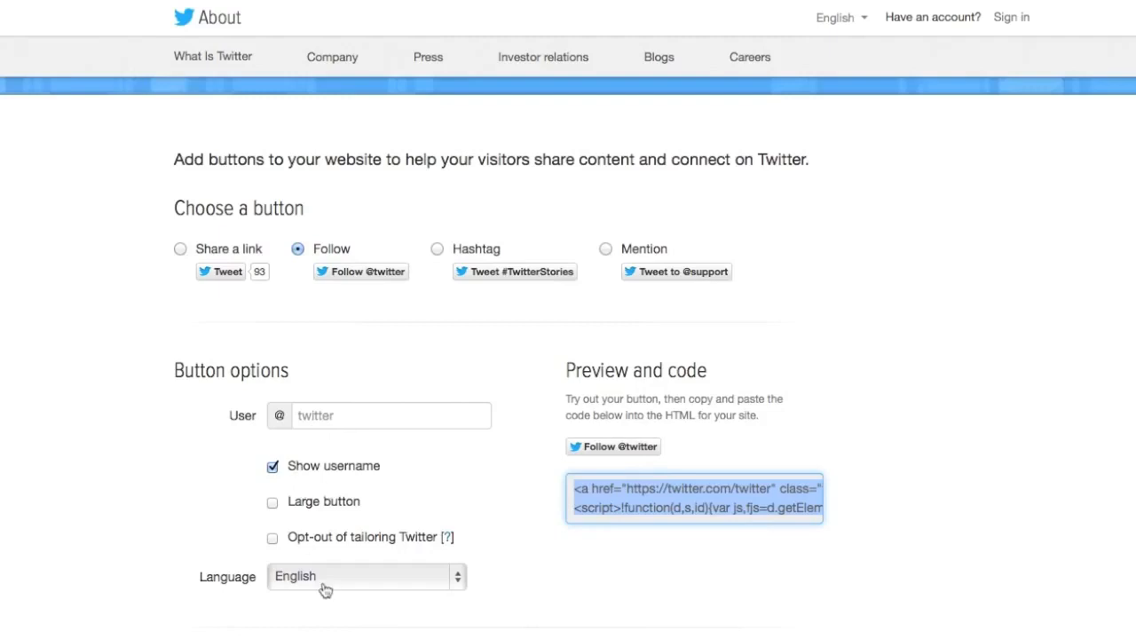
- Enable the large button option for the Follow button on Twitter's page and replace the Text widget's content with its embed code
left_click(273, 503)
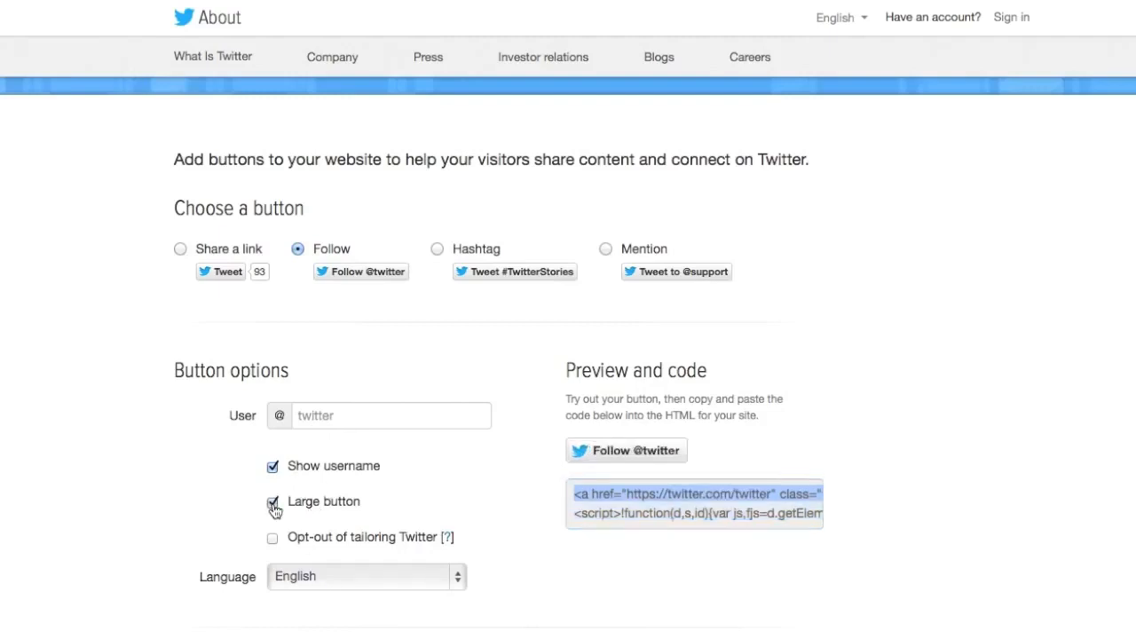
left_click(660, 505)
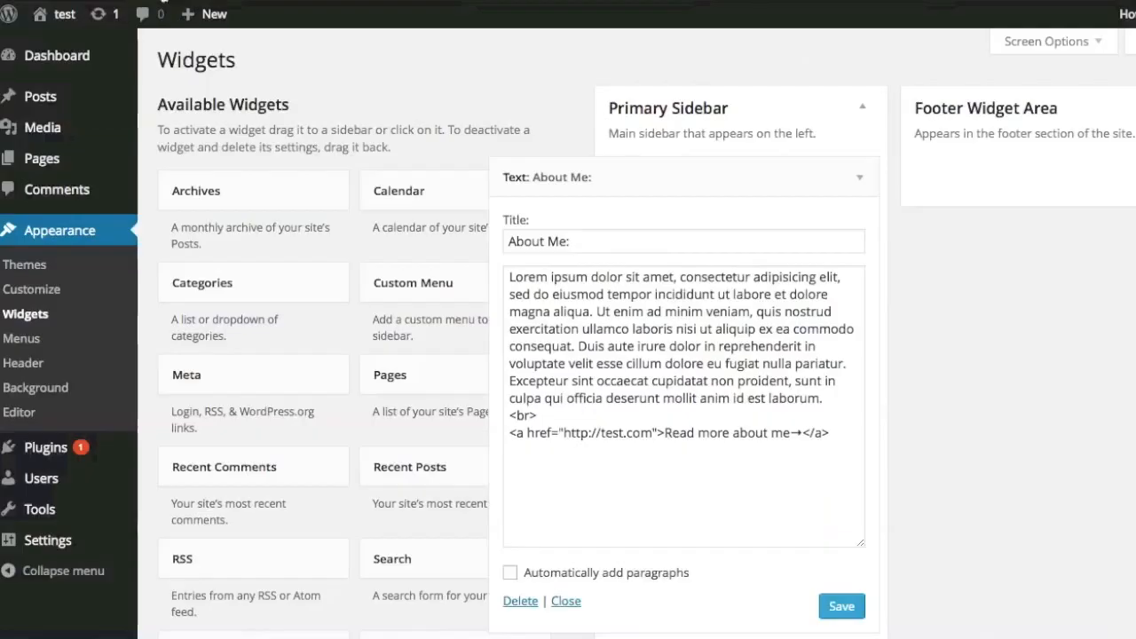
left_click(703, 450)
key("ctrl+a")
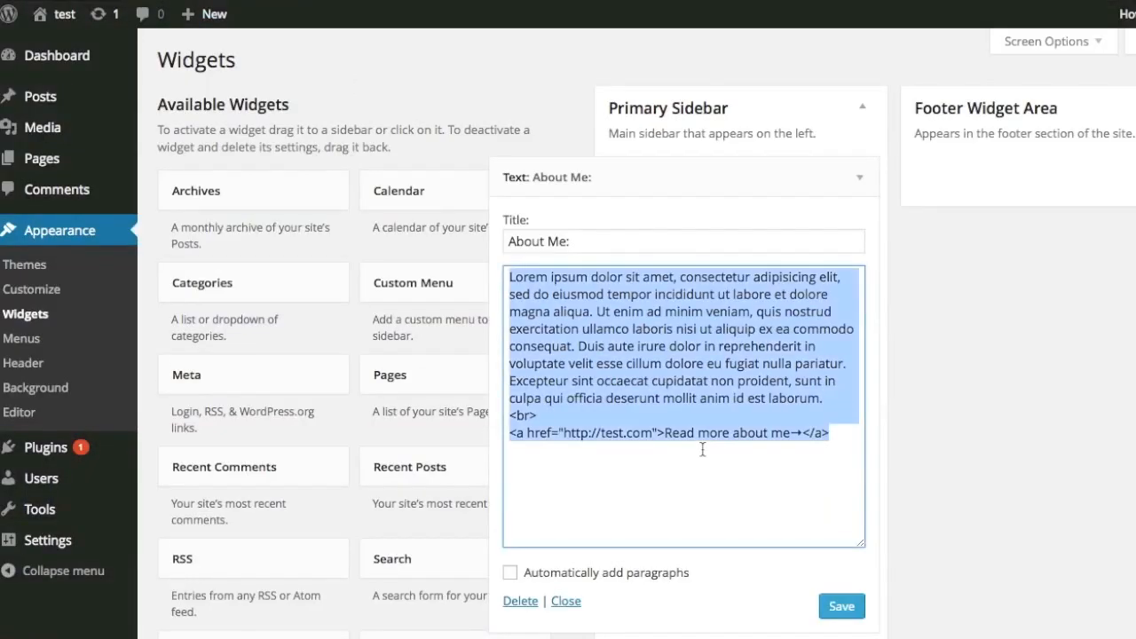
type("<a href=\"https://twitter.com/twitter\" class=\"twitter-follow-button\" data-show-count=\"false\" data-size=\"large\">Follow @twitter</a> <script>!function(d,s,id){var js,fjs=d.getElementsByTagName(s)[0],p=/^http:/.test(d.location)?'http':'https';if(!d.getElementById(id)){js=d.createElement(s);js.id=id;js.src=p+'://platform.twitter.com/widgets.js';fjs.parentNode.insertBefore(js,fjs);}}(document, 'script', 'twitter-wjs');</script>")
- Change the Text widget's title to "Follow Us:" and save the widget
triple_click(612, 240)
type("Follow Us")
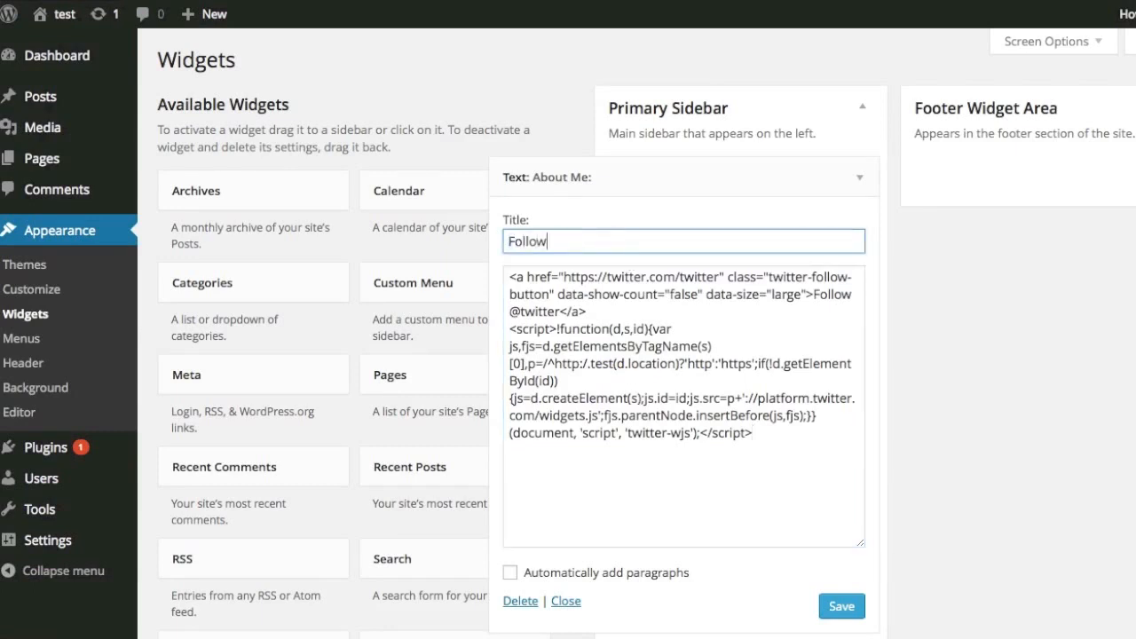
type(":")
left_click(841, 607)
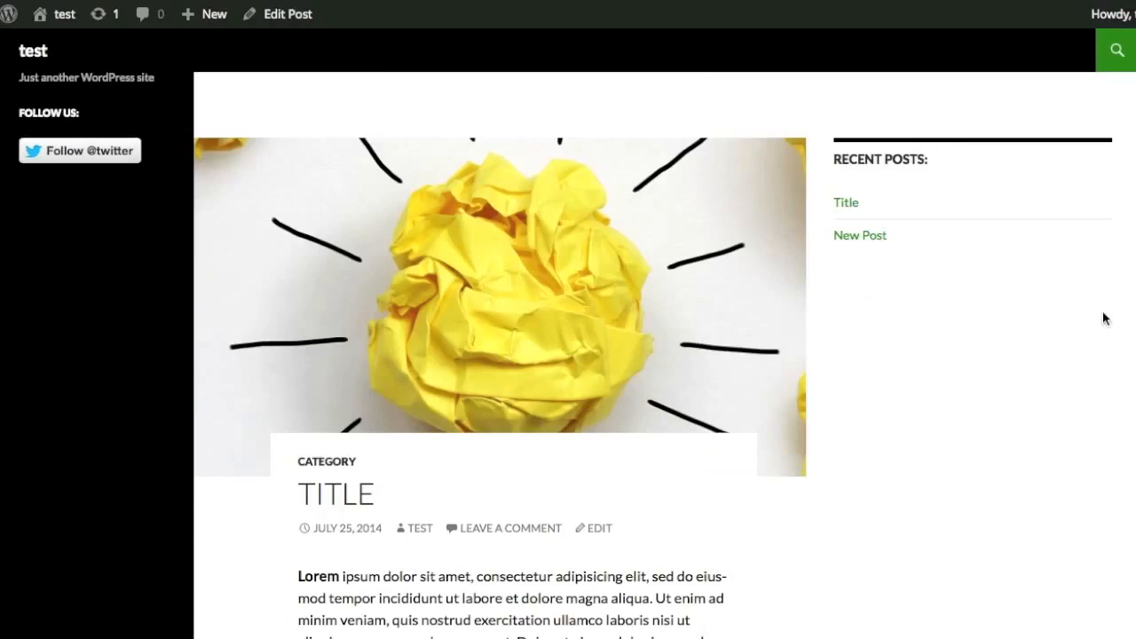
- Review the published post page down to the widget in the footer area
scroll(1106, 319, "down", 15)
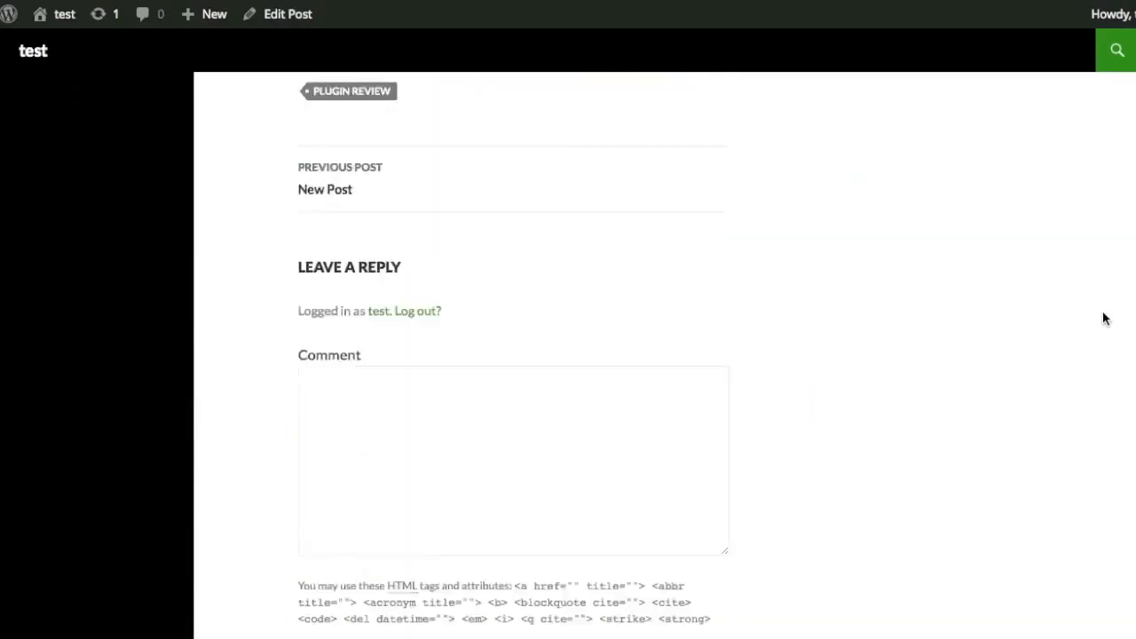
scroll(1106, 319, "down", 2)
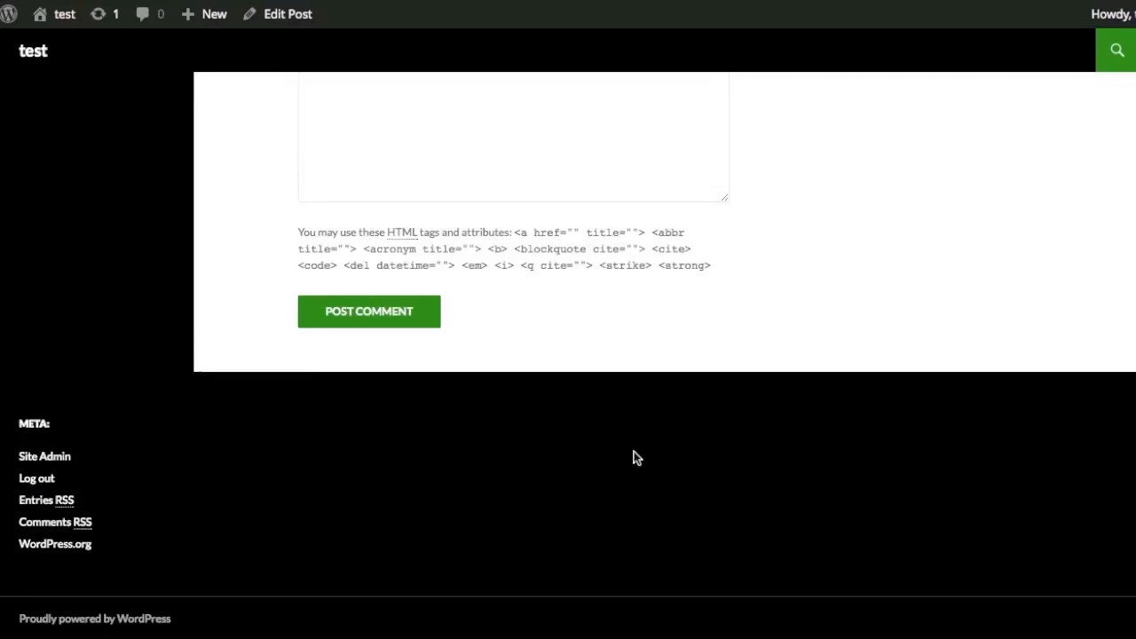